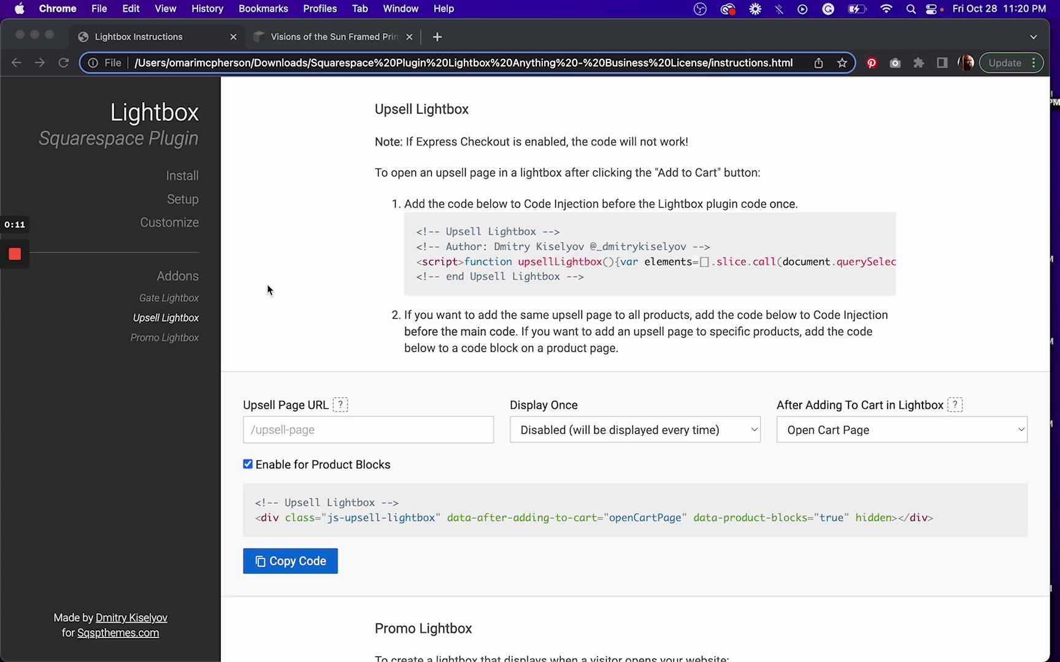
- Select the four-line Upsell Lightbox header code block in the plugin instructions
{"action": "left_click", "coordinate": [151, 280]}
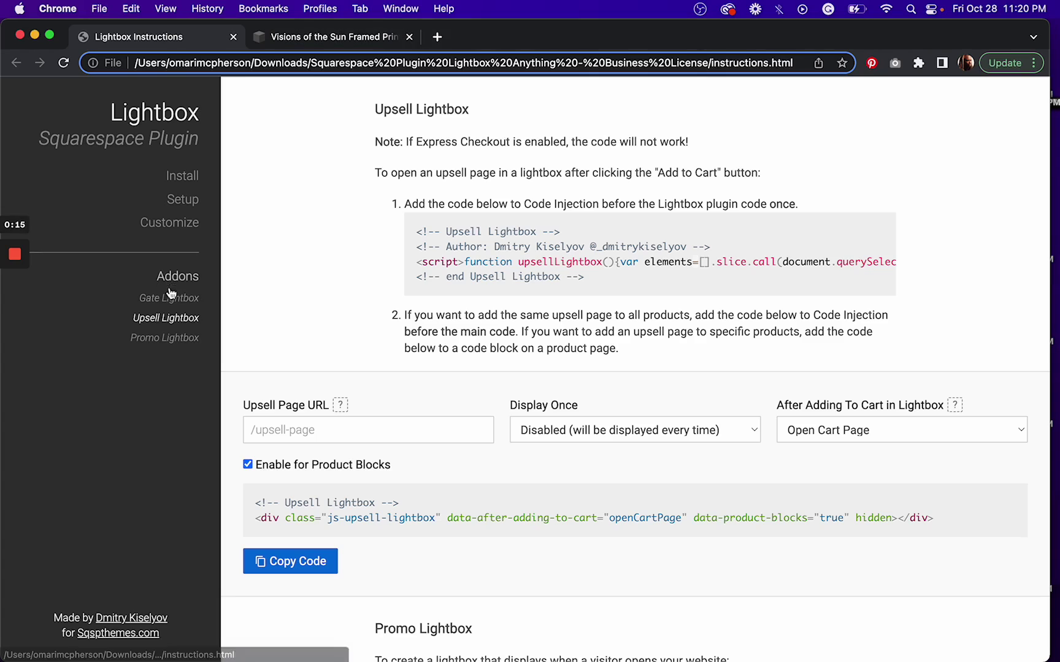
{"action": "left_click", "coordinate": [436, 239]}
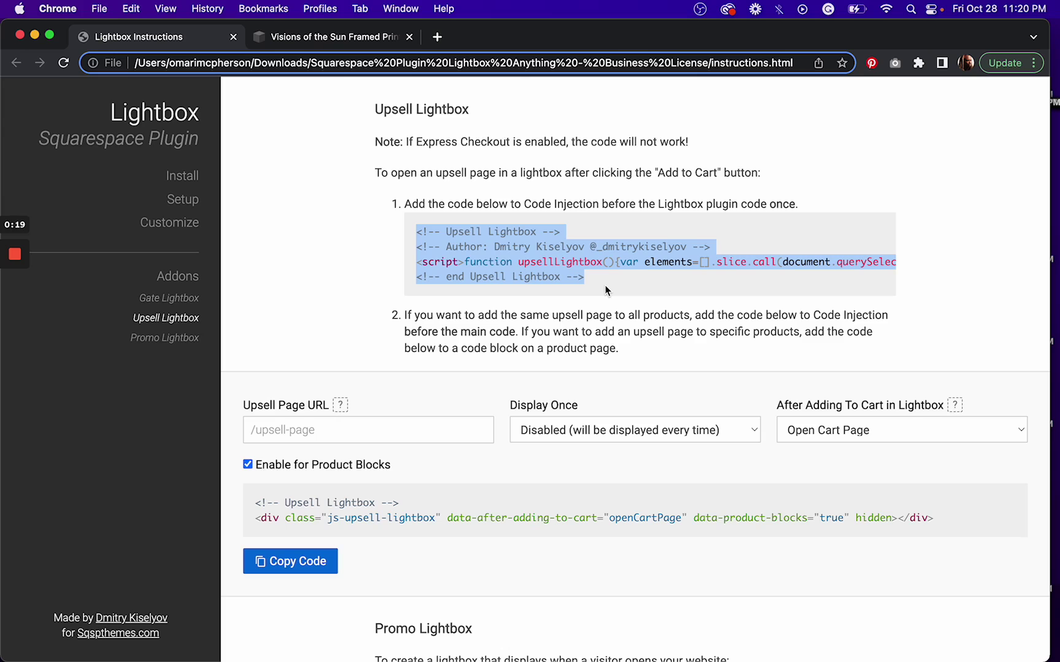
- Open the site-wide Code Injection under Settings > Advanced in Squarespace
{"action": "left_click", "coordinate": [317, 36]}
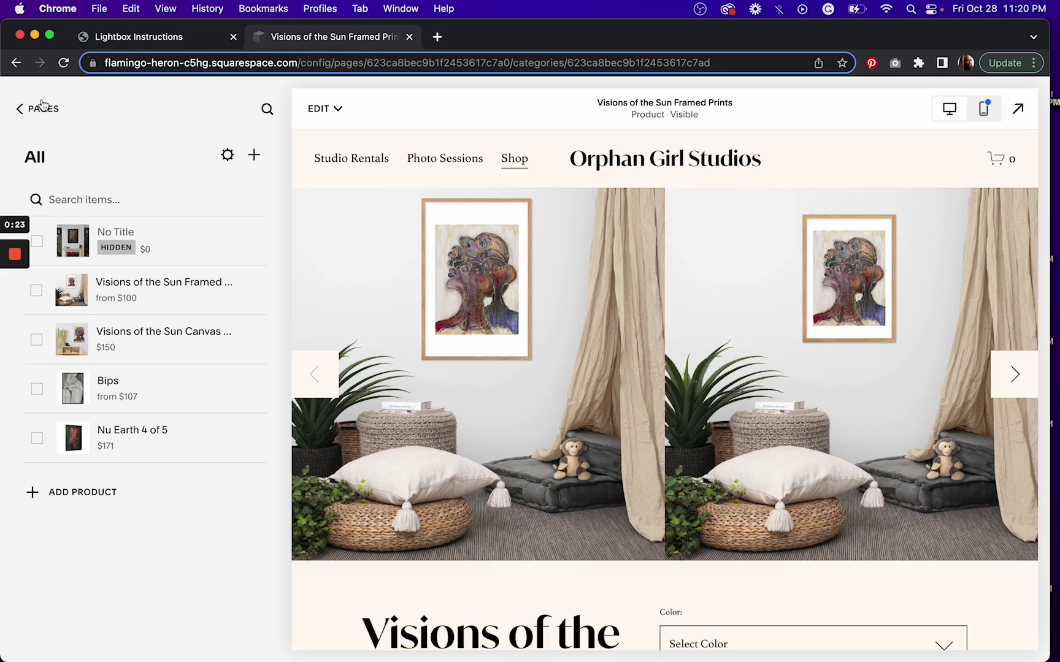
{"action": "left_click", "coordinate": [18, 110]}
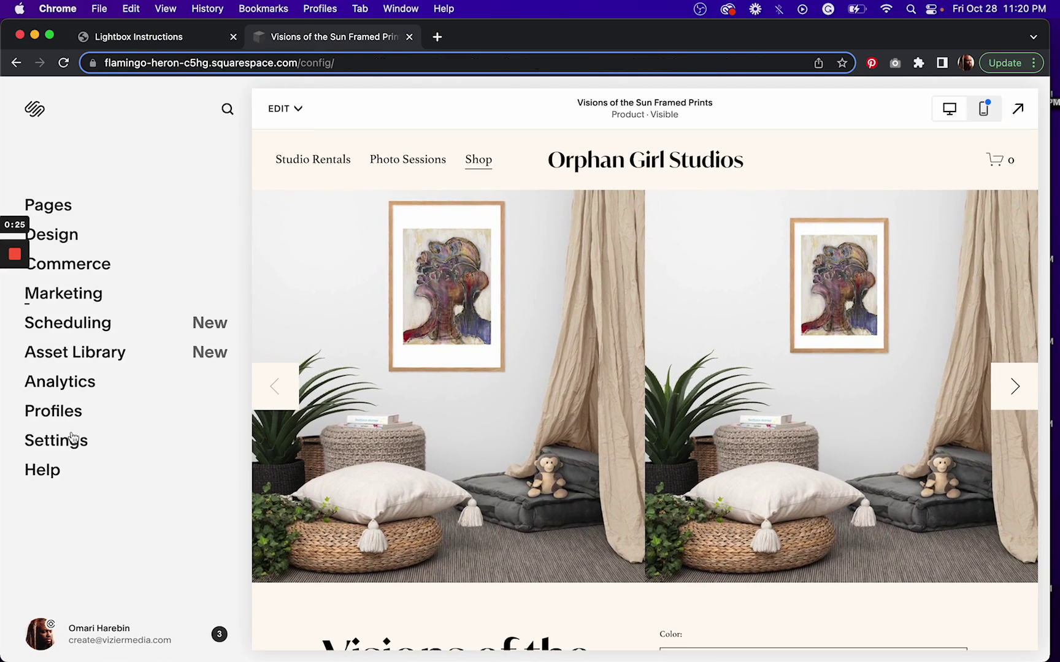
{"action": "left_click", "coordinate": [62, 455]}
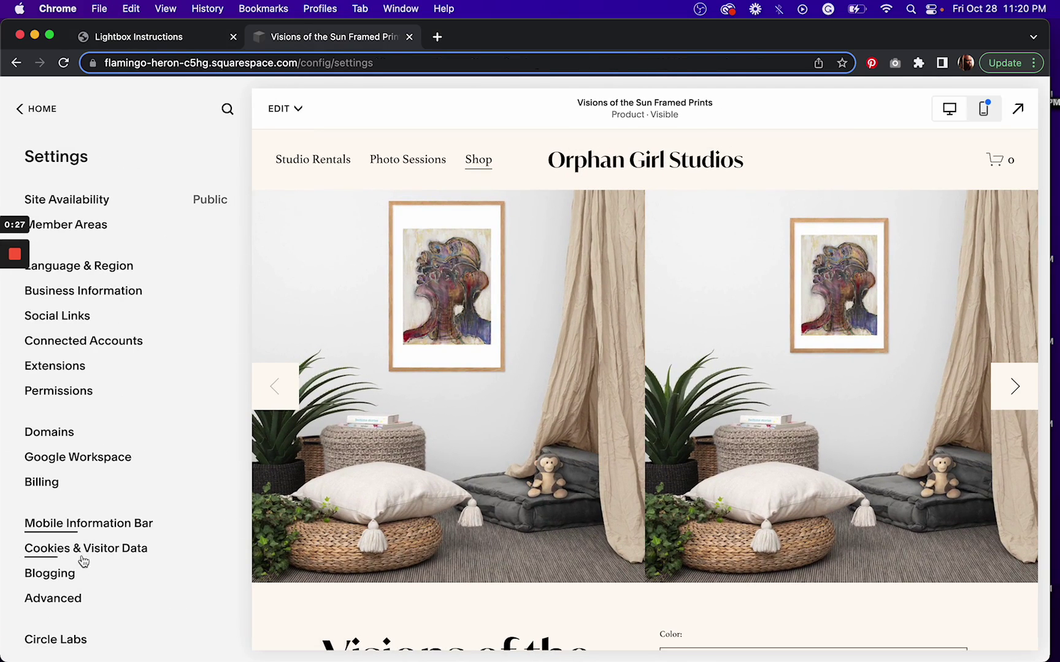
{"action": "left_click", "coordinate": [71, 599]}
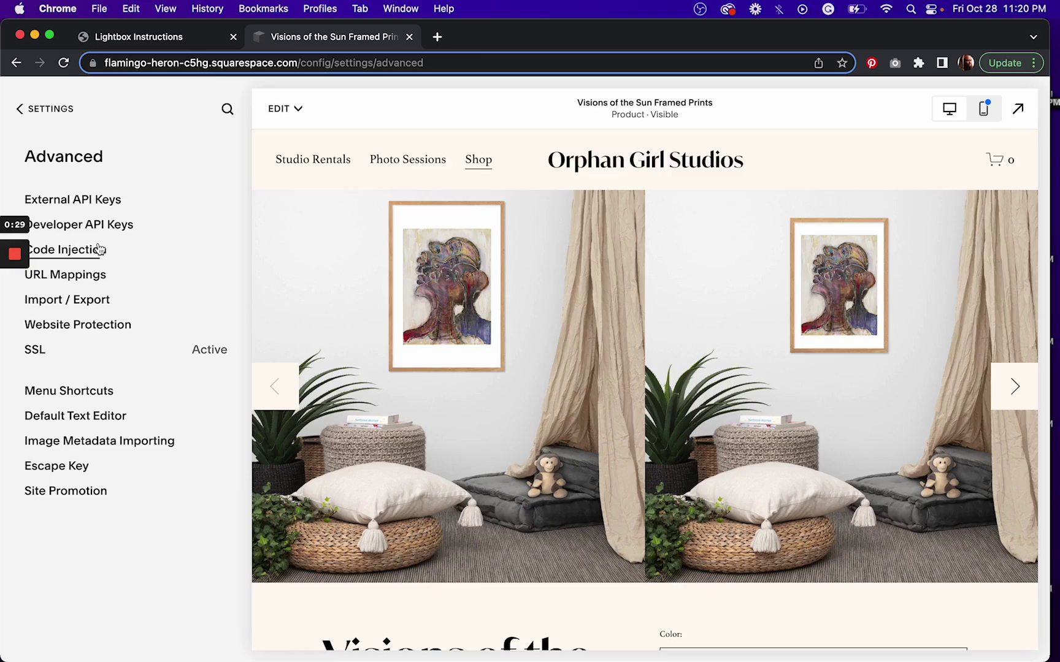
{"action": "left_click", "coordinate": [97, 250]}
{"action": "scroll", "coordinate": [149, 508], "scroll_direction": "down", "scroll_amount": 2}
{"action": "scroll", "coordinate": [150, 509], "scroll_direction": "down", "scroll_amount": 10}
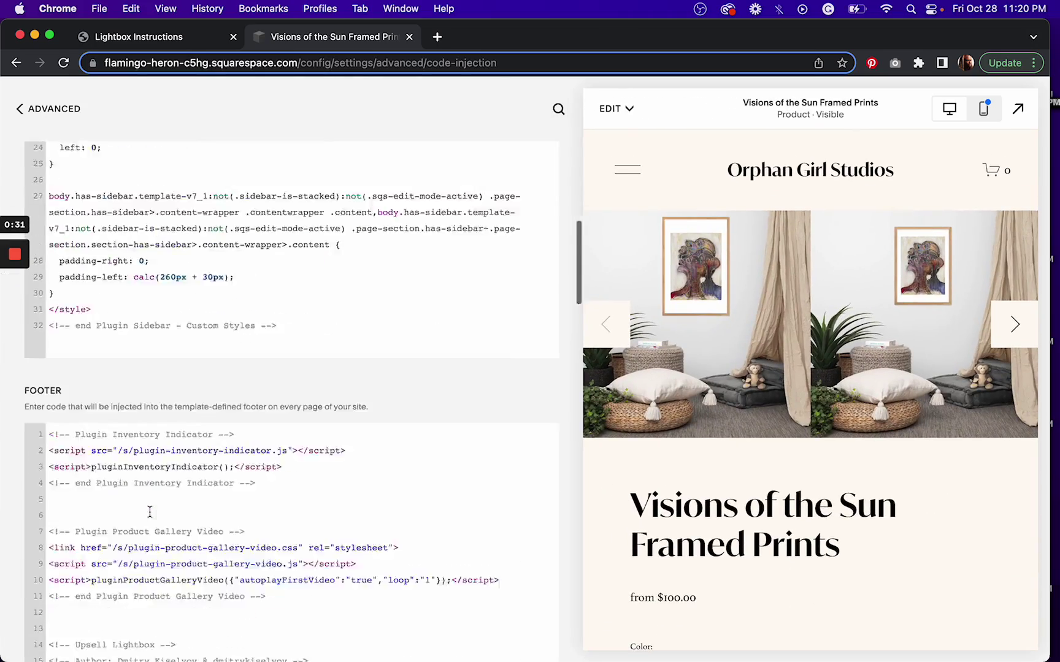
{"action": "scroll", "coordinate": [149, 509], "scroll_direction": "down", "scroll_amount": 3}
{"action": "scroll", "coordinate": [150, 514], "scroll_direction": "down", "scroll_amount": 10}
{"action": "scroll", "coordinate": [151, 513], "scroll_direction": "up", "scroll_amount": 5}
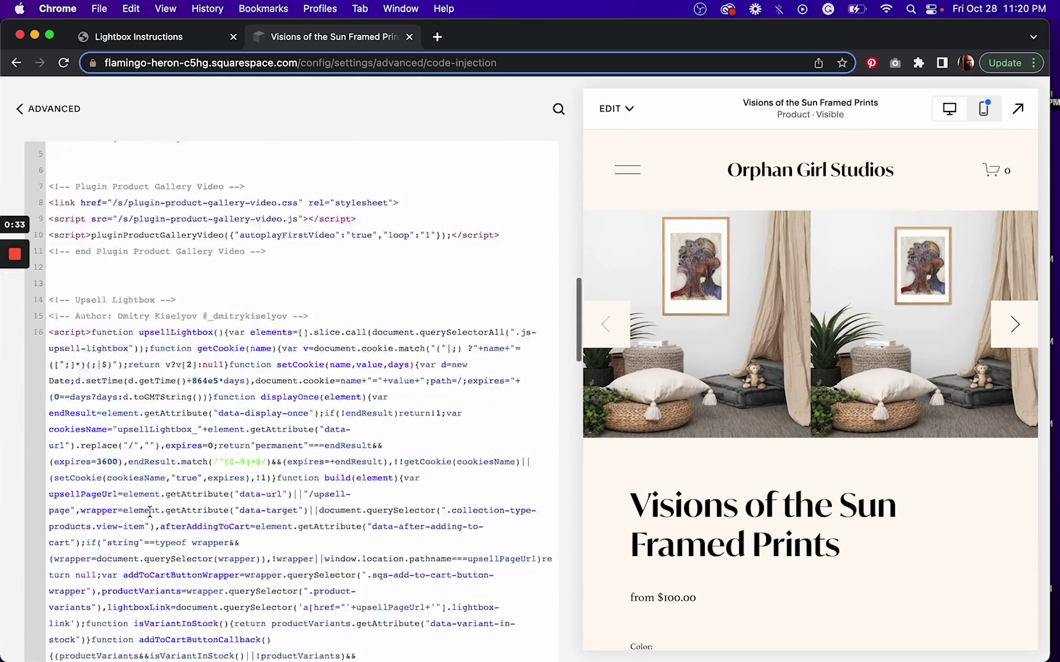
{"action": "scroll", "coordinate": [150, 514], "scroll_direction": "up", "scroll_amount": 3}
{"action": "scroll", "coordinate": [150, 513], "scroll_direction": "down", "scroll_amount": 5}
{"action": "scroll", "coordinate": [150, 514], "scroll_direction": "down", "scroll_amount": 5}
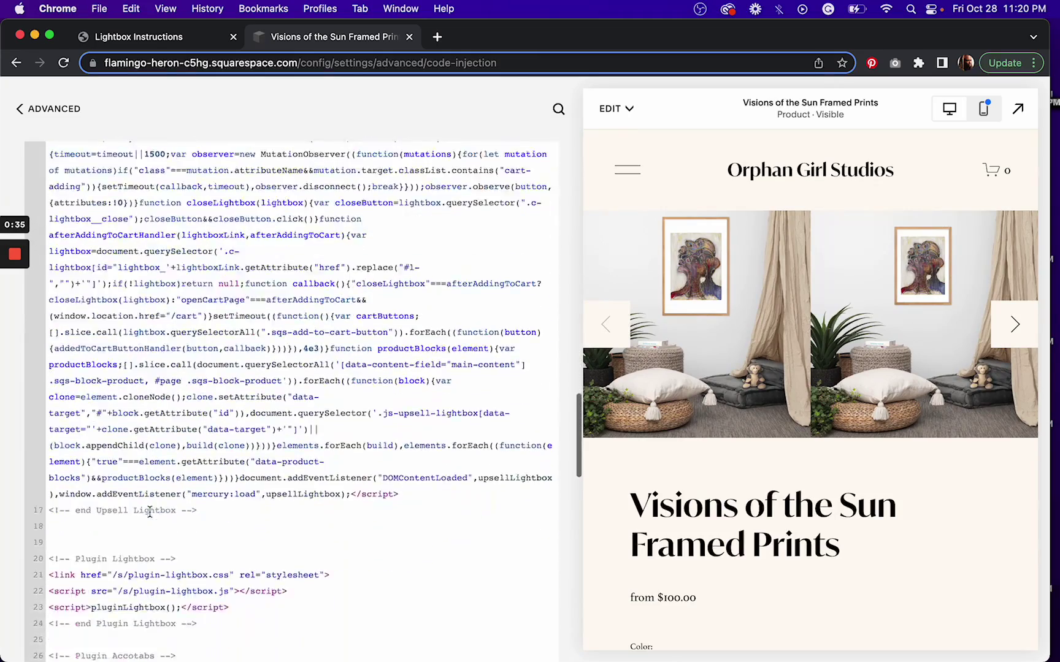
{"action": "scroll", "coordinate": [151, 513], "scroll_direction": "down", "scroll_amount": 5}
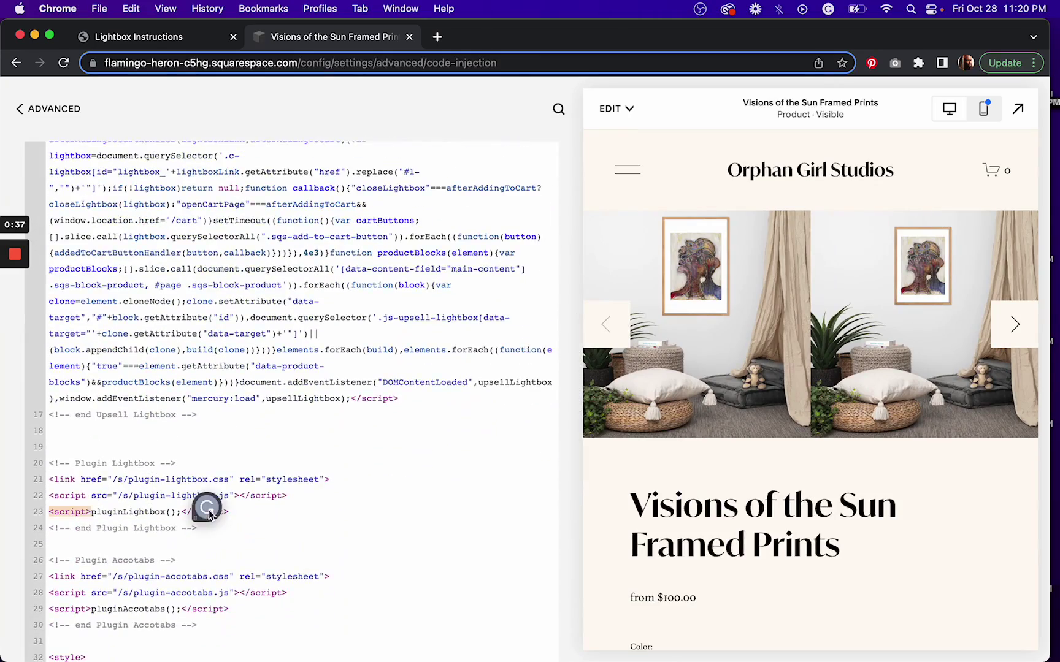
- Confirm the Upsell Lightbox script sits above the Lightbox plugin code in the footer
{"action": "left_click", "coordinate": [132, 448]}
{"action": "left_click", "coordinate": [228, 414]}
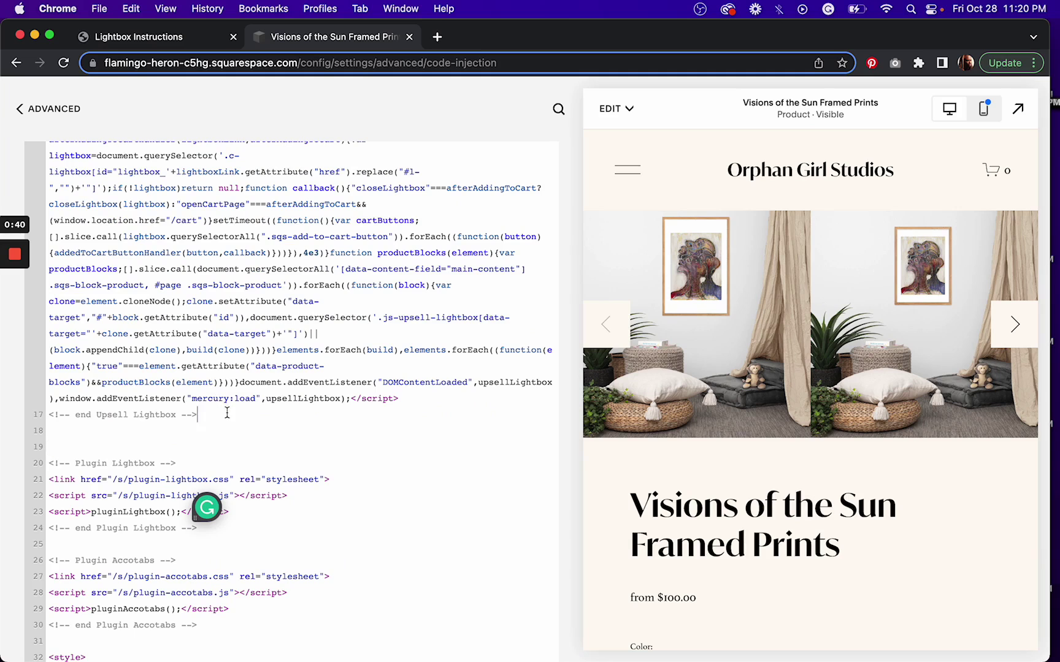
{"action": "left_click", "coordinate": [27, 110]}
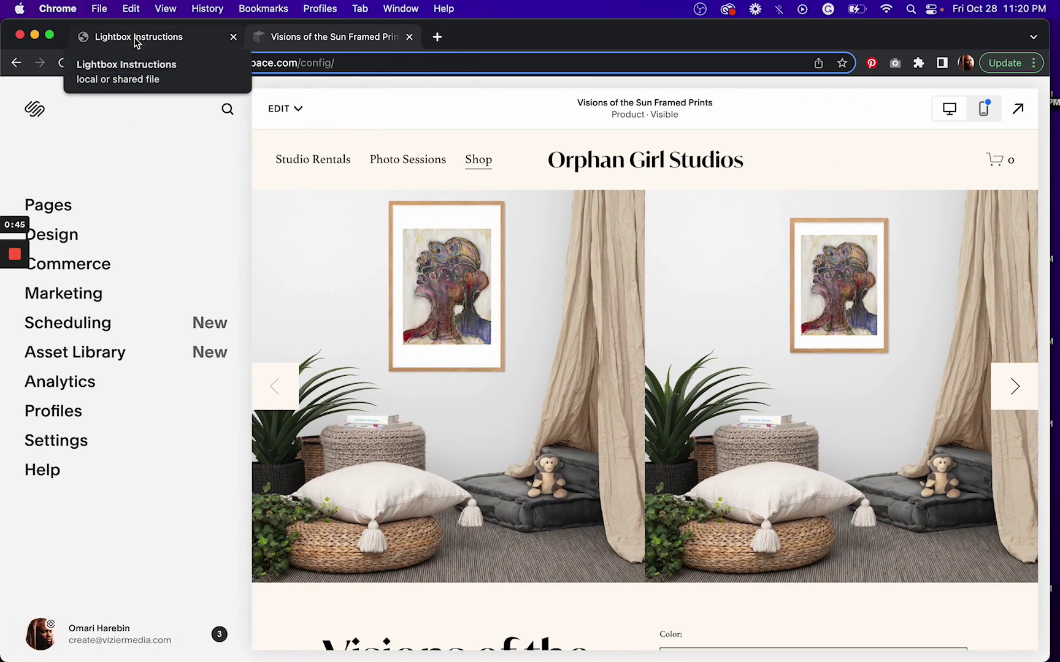
- Check the Upsell Page's settings to confirm its URL slug is /upsell-page
{"action": "left_click", "coordinate": [137, 43]}
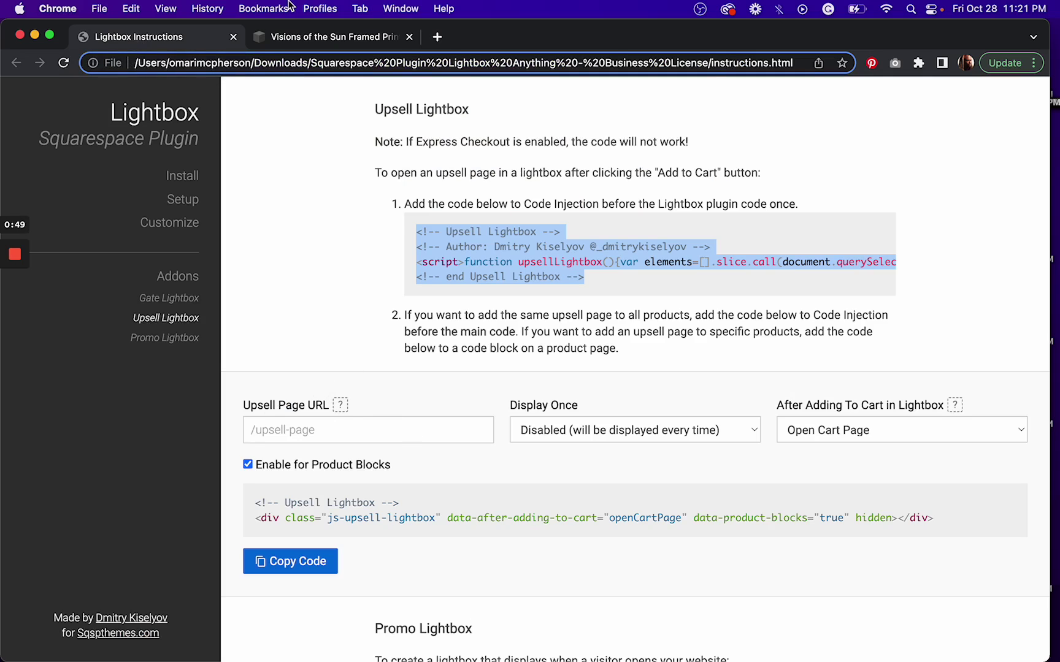
{"action": "left_click", "coordinate": [295, 43]}
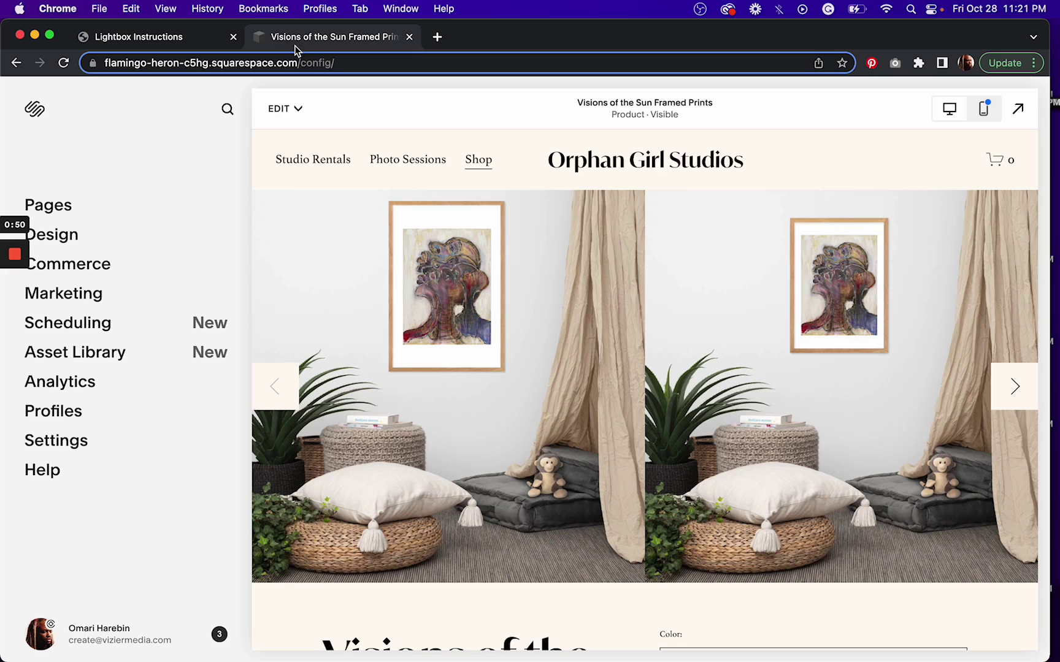
{"action": "left_click", "coordinate": [58, 213]}
{"action": "scroll", "coordinate": [130, 547], "scroll_direction": "down", "scroll_amount": 3}
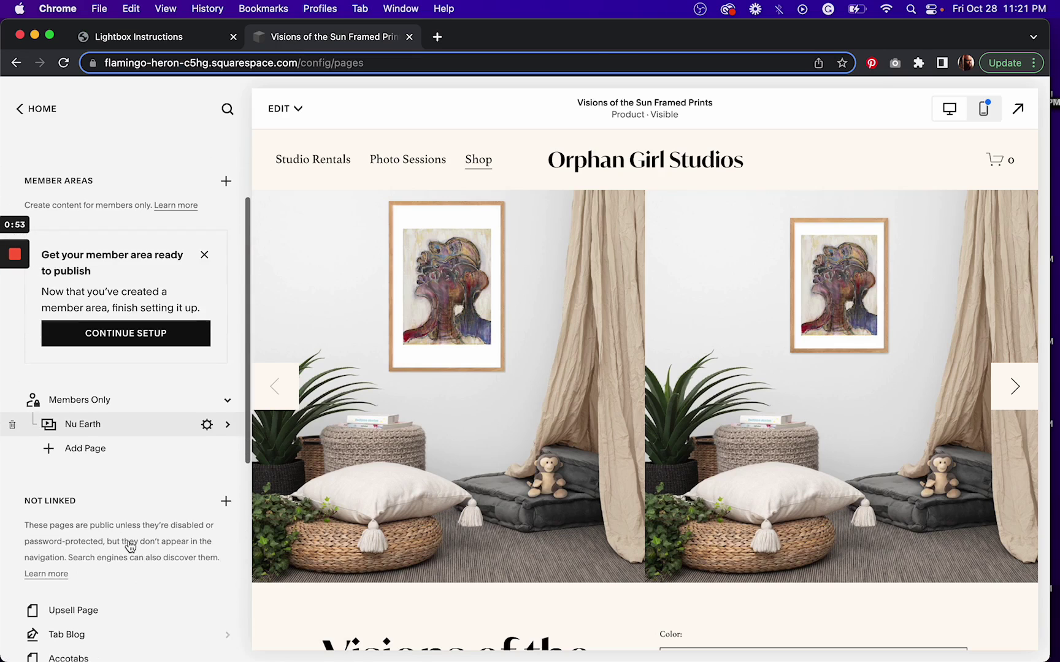
{"action": "scroll", "coordinate": [130, 547], "scroll_direction": "down", "scroll_amount": 1}
{"action": "left_click", "coordinate": [81, 570]}
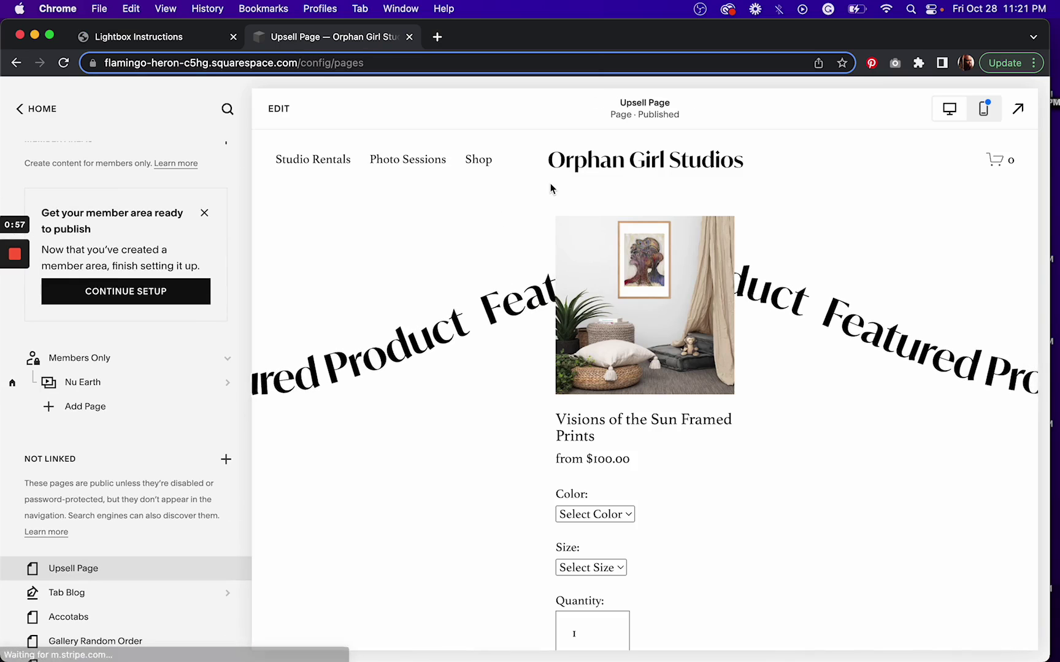
{"action": "left_click", "coordinate": [226, 570]}
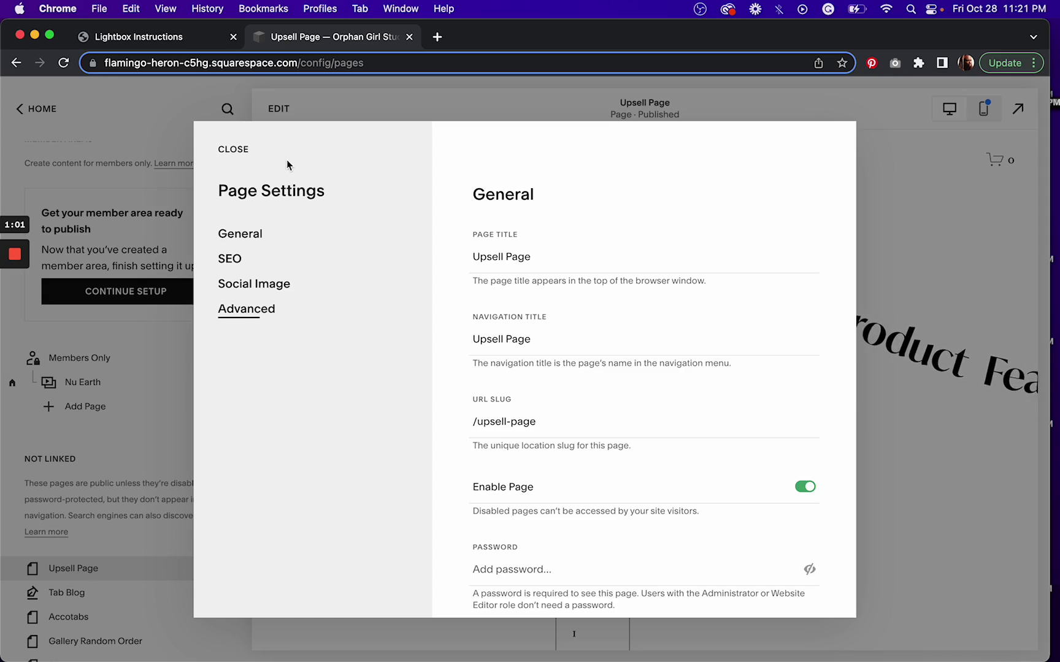
{"action": "left_click", "coordinate": [234, 150]}
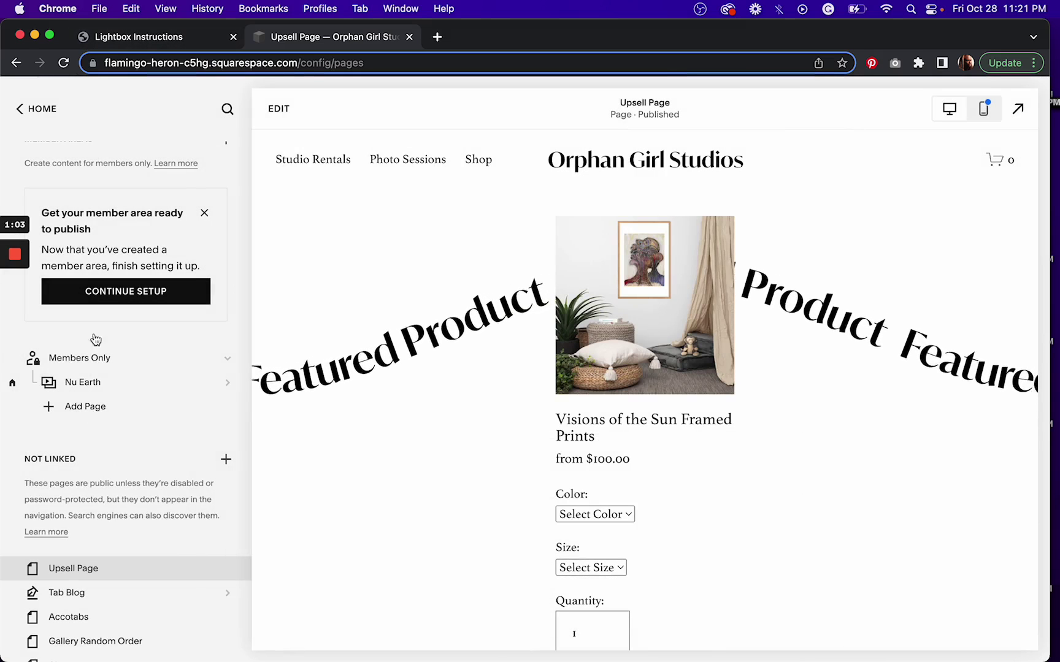
{"action": "left_click", "coordinate": [138, 37]}
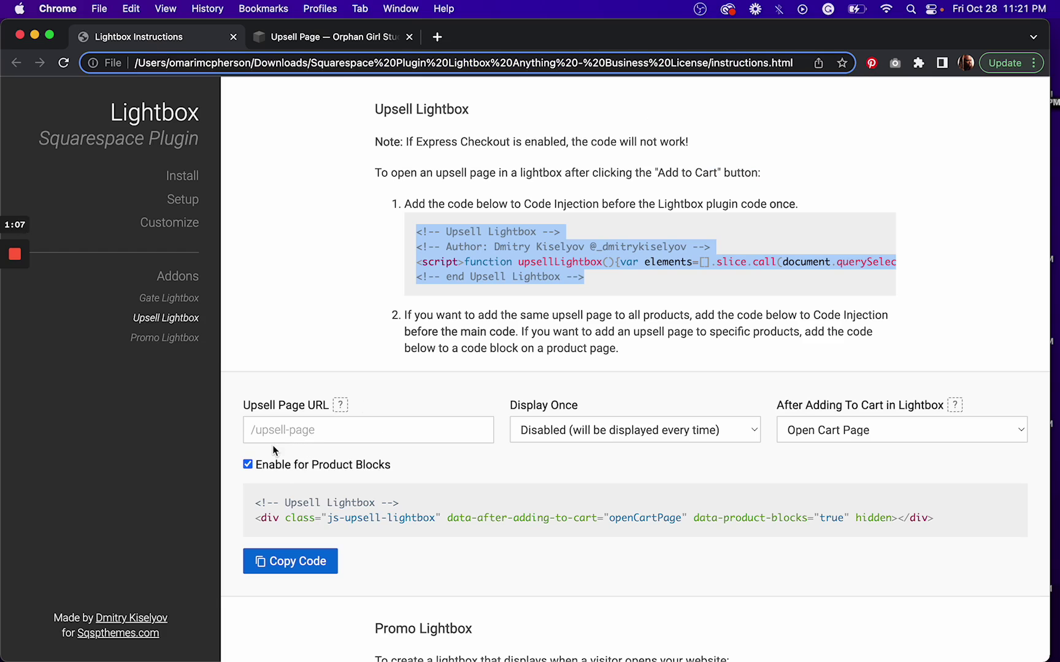
- Copy the product-block upsell code with Display Once disabled and Open Cart Page selected
{"action": "left_click", "coordinate": [302, 39]}
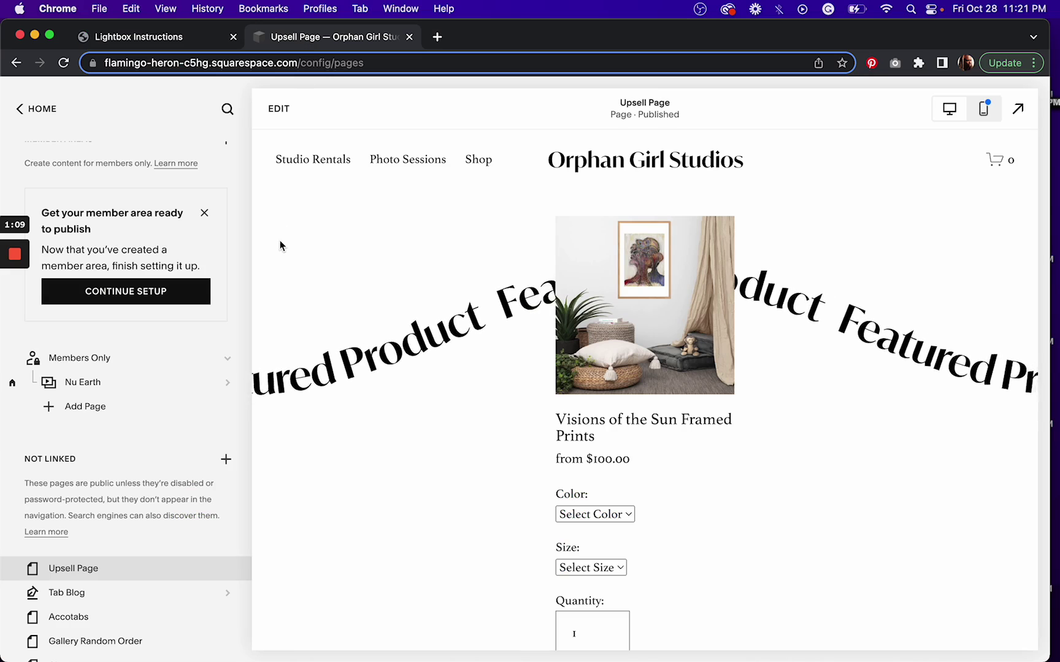
{"action": "left_click", "coordinate": [140, 39]}
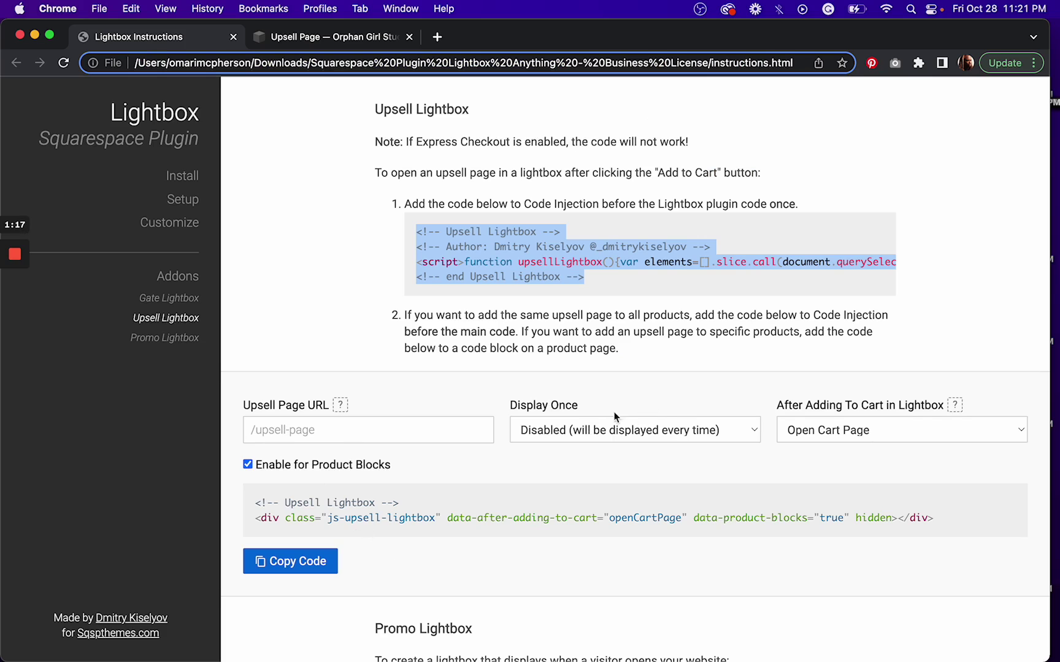
{"action": "left_click", "coordinate": [736, 437]}
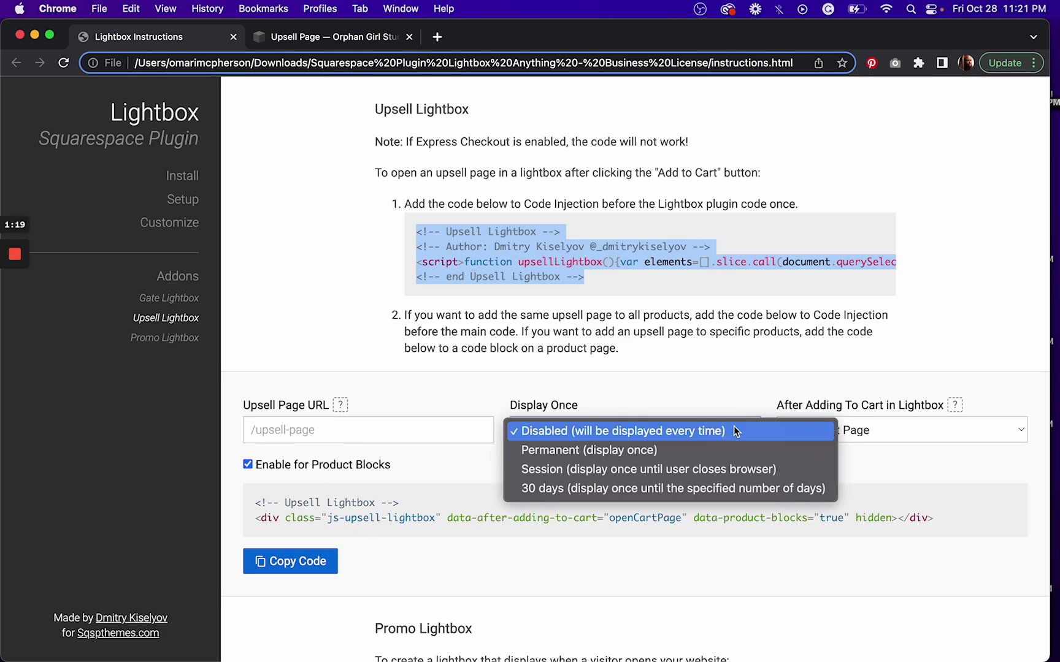
{"action": "left_click", "coordinate": [596, 432]}
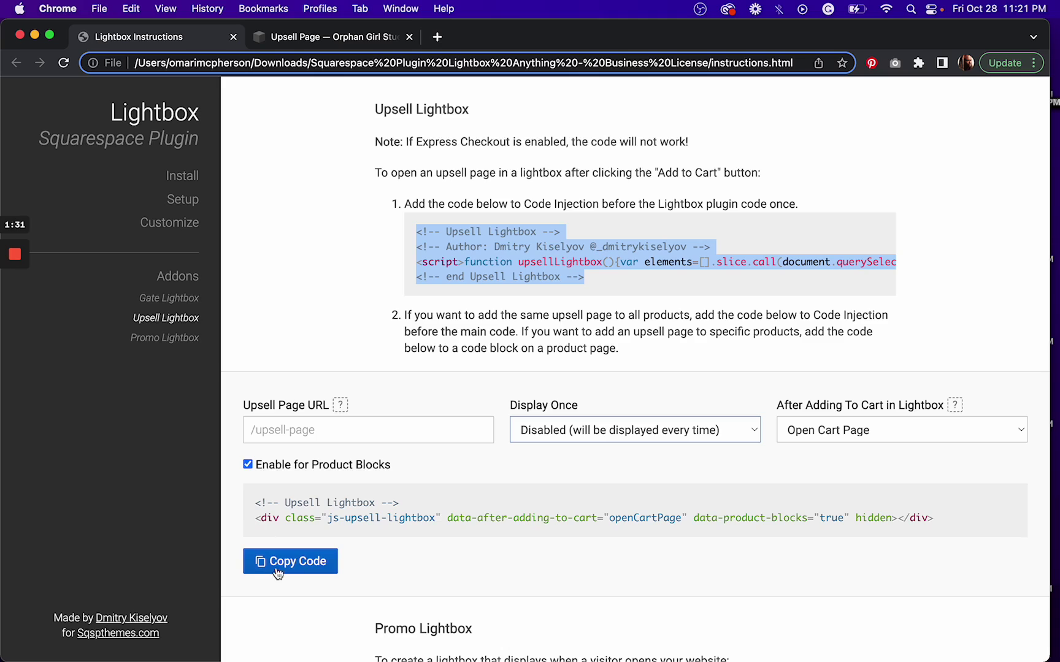
{"action": "left_click", "coordinate": [302, 569]}
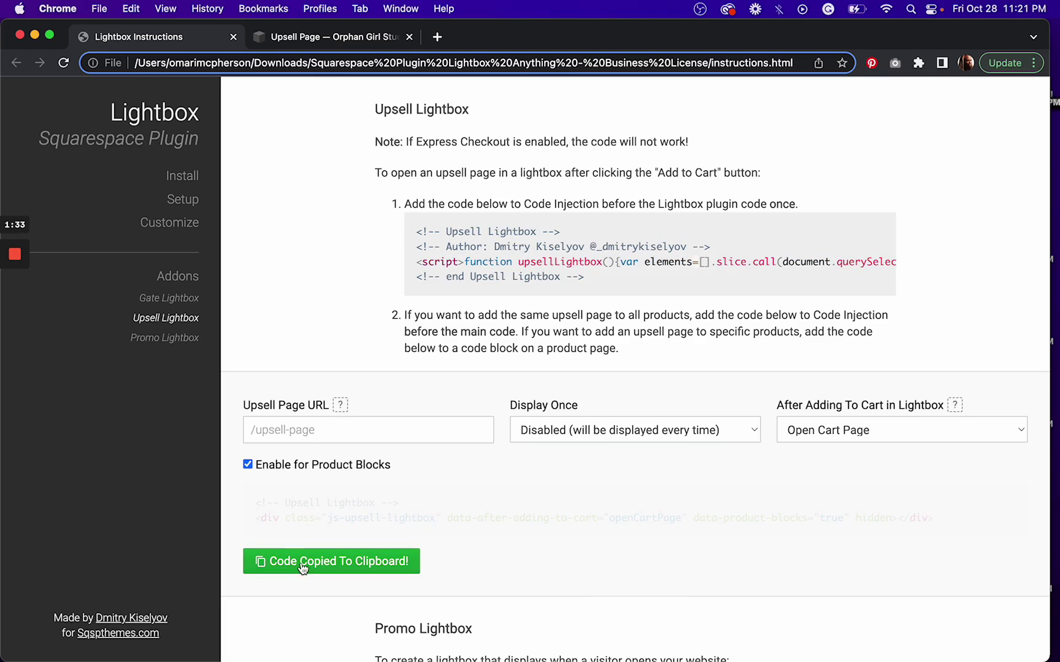
- Open the Visions of the Sun Canvas Print page from the Shop's product list
{"action": "left_click", "coordinate": [339, 37]}
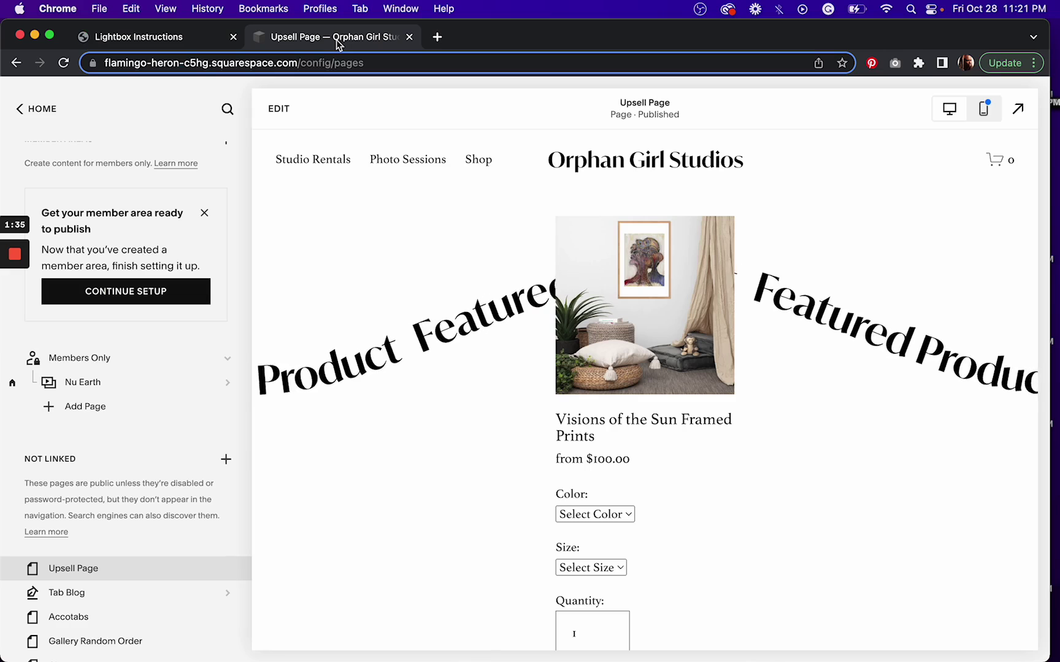
{"action": "scroll", "coordinate": [87, 455], "scroll_direction": "up", "scroll_amount": 4}
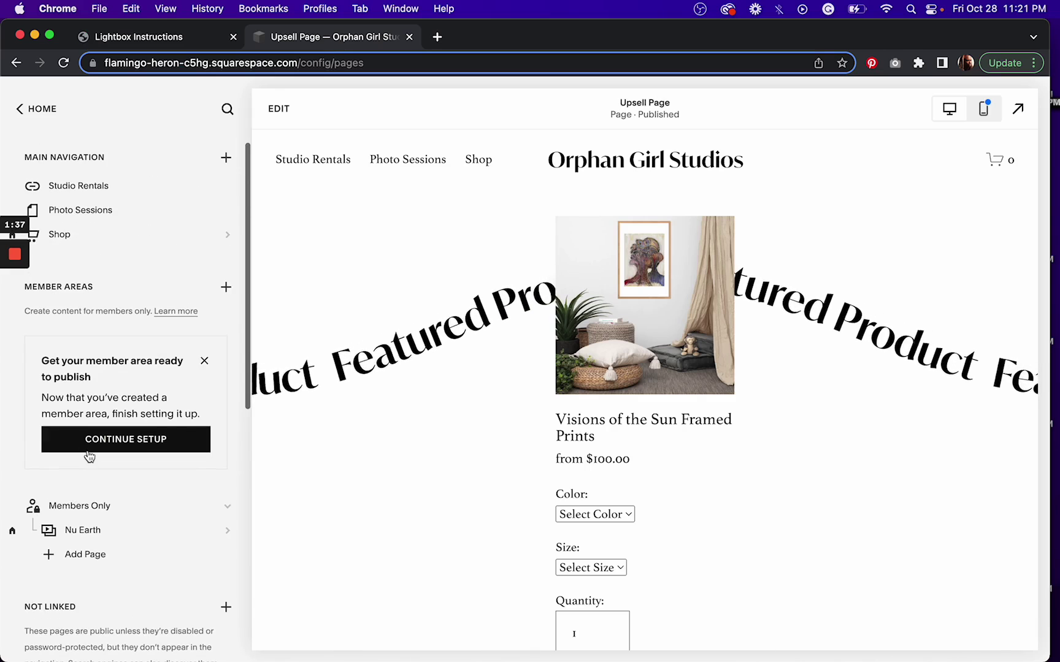
{"action": "left_click", "coordinate": [83, 241]}
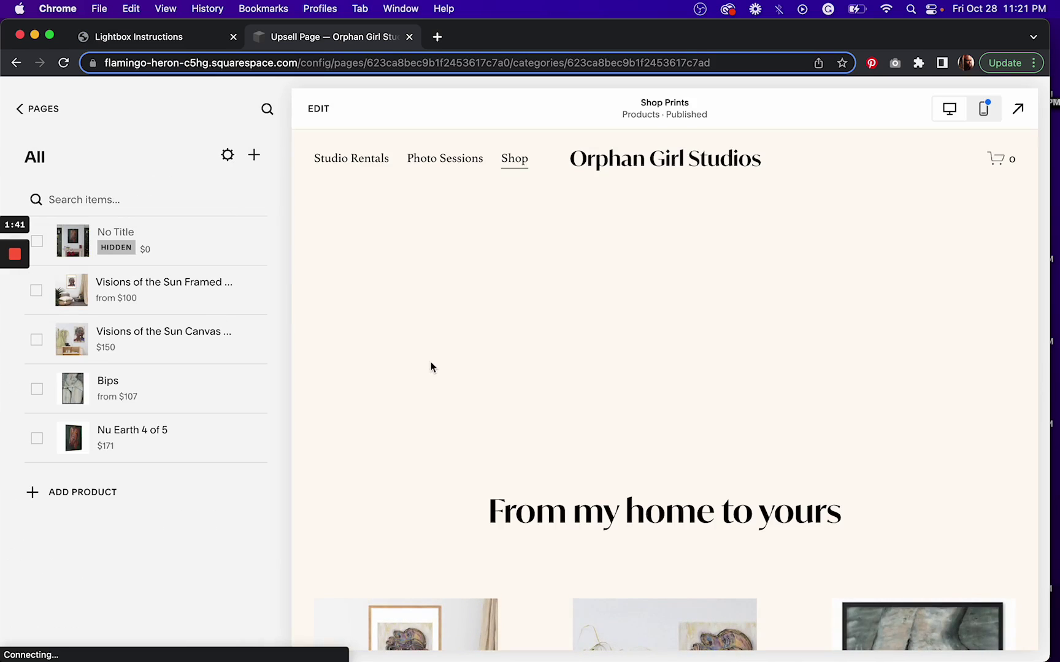
{"action": "scroll", "coordinate": [482, 448], "scroll_direction": "down", "scroll_amount": 2}
{"action": "scroll", "coordinate": [483, 452], "scroll_direction": "down", "scroll_amount": 1}
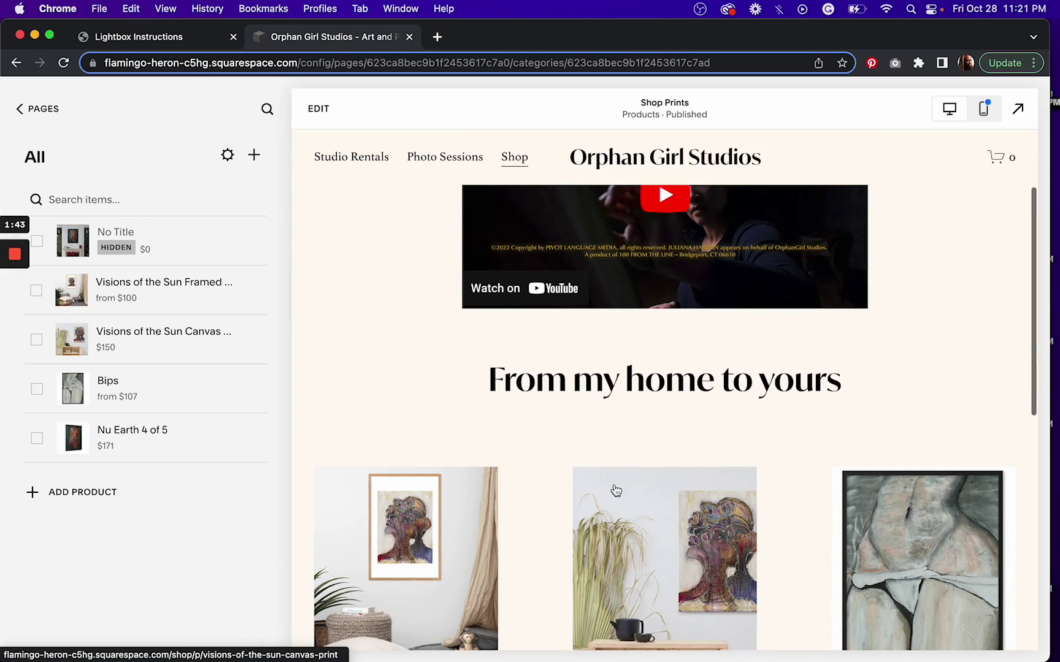
{"action": "scroll", "coordinate": [612, 489], "scroll_direction": "down", "scroll_amount": 1}
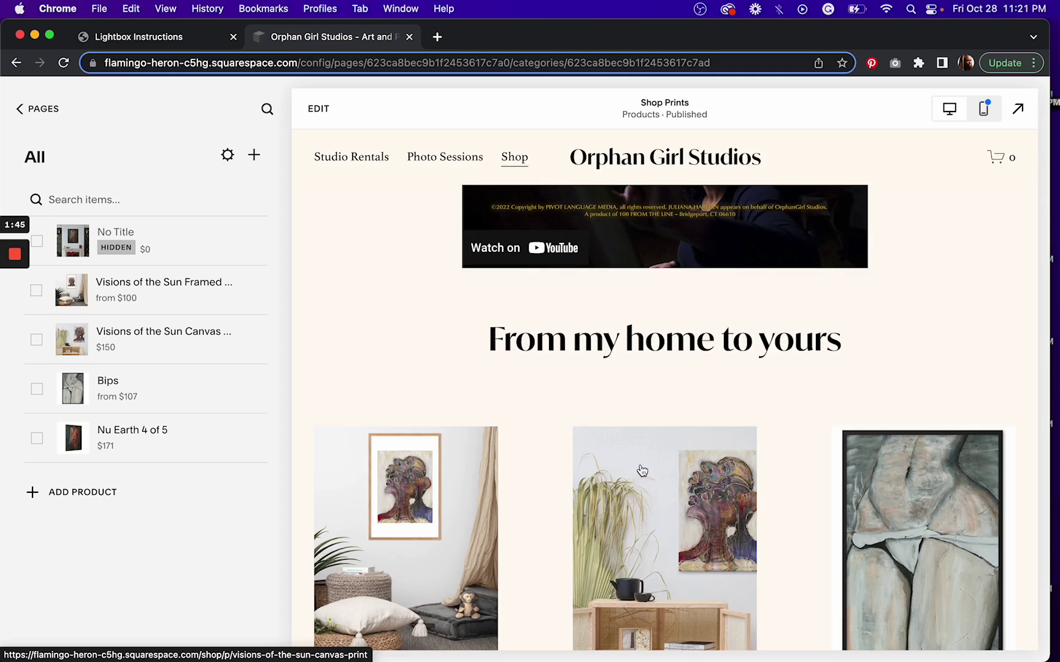
{"action": "left_click", "coordinate": [642, 471]}
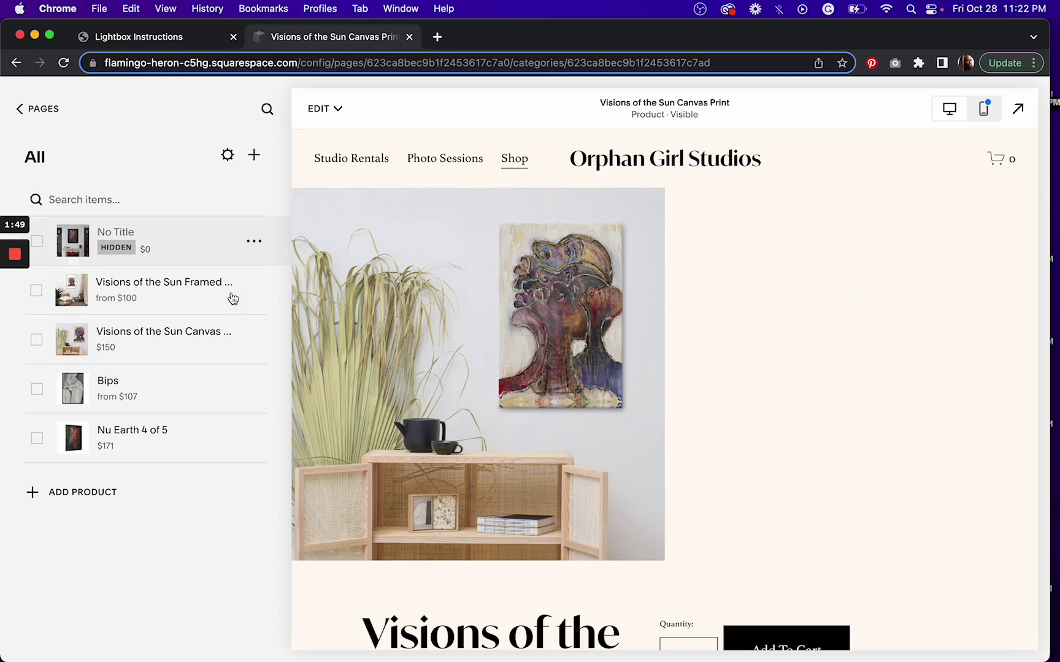
{"action": "mouse_move", "coordinate": [324, 109]}
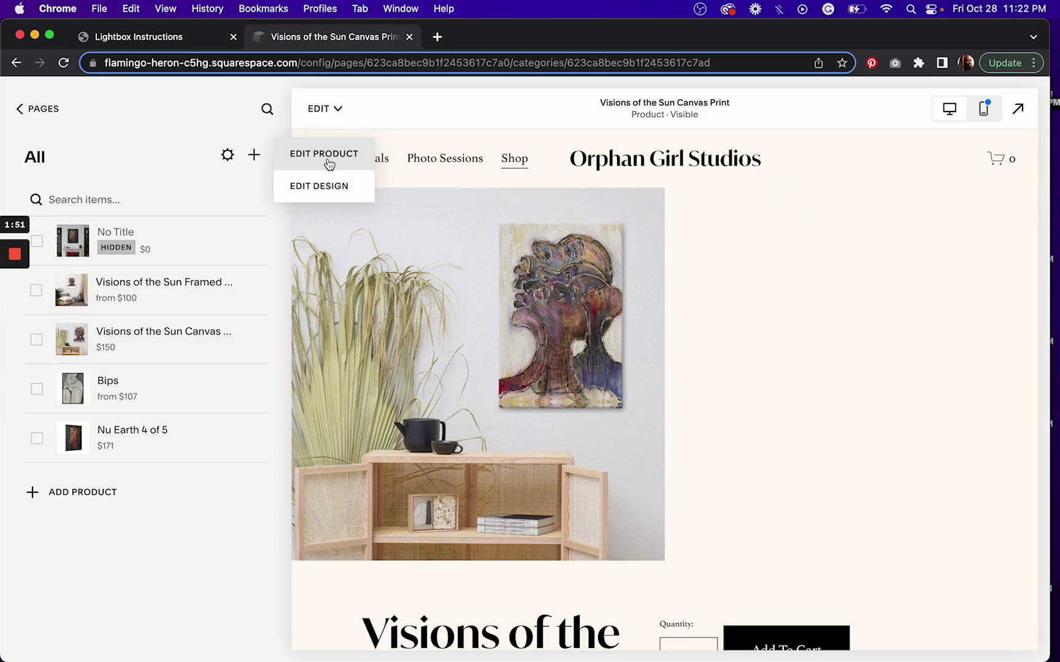
- Add a Code block to the Canvas Print's Additional Info content
{"action": "left_click", "coordinate": [328, 163]}
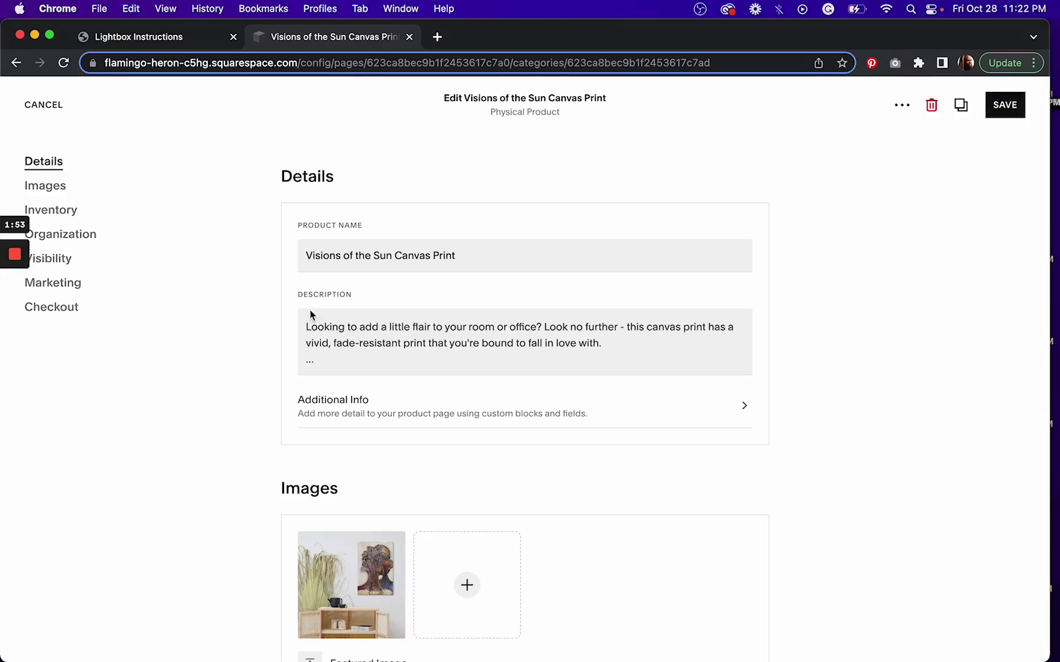
{"action": "left_click", "coordinate": [317, 403]}
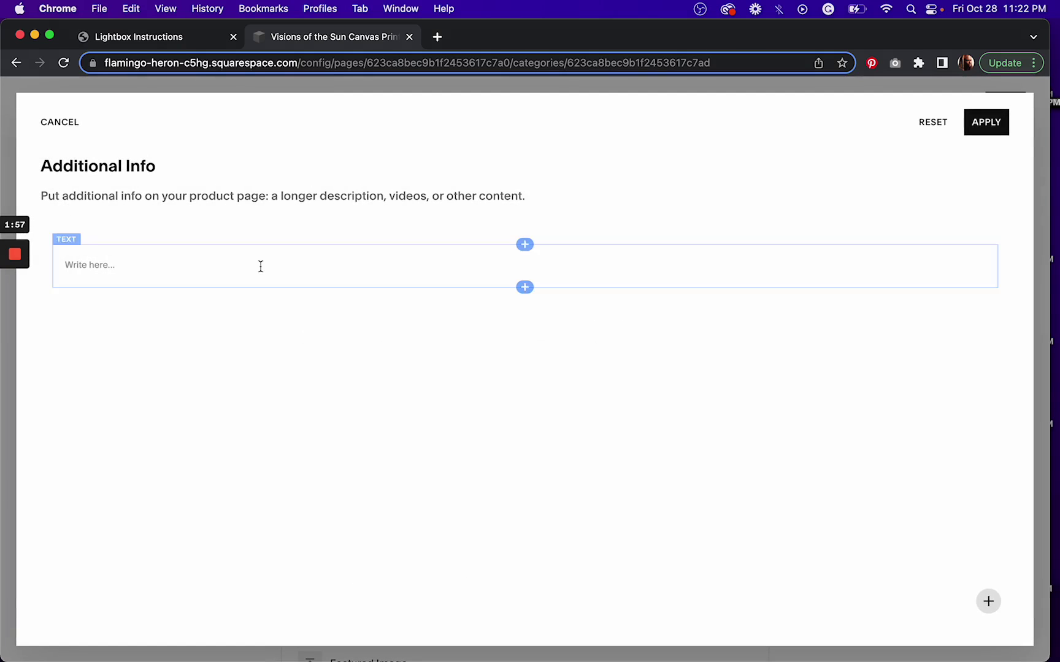
{"action": "left_click", "coordinate": [526, 247]}
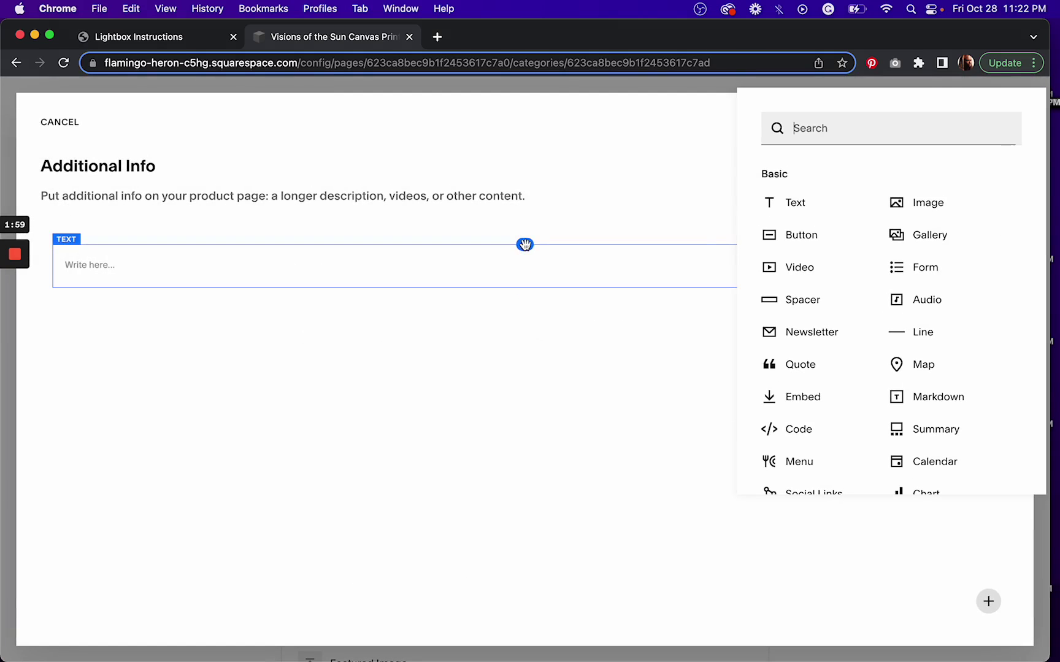
{"action": "left_click", "coordinate": [801, 442]}
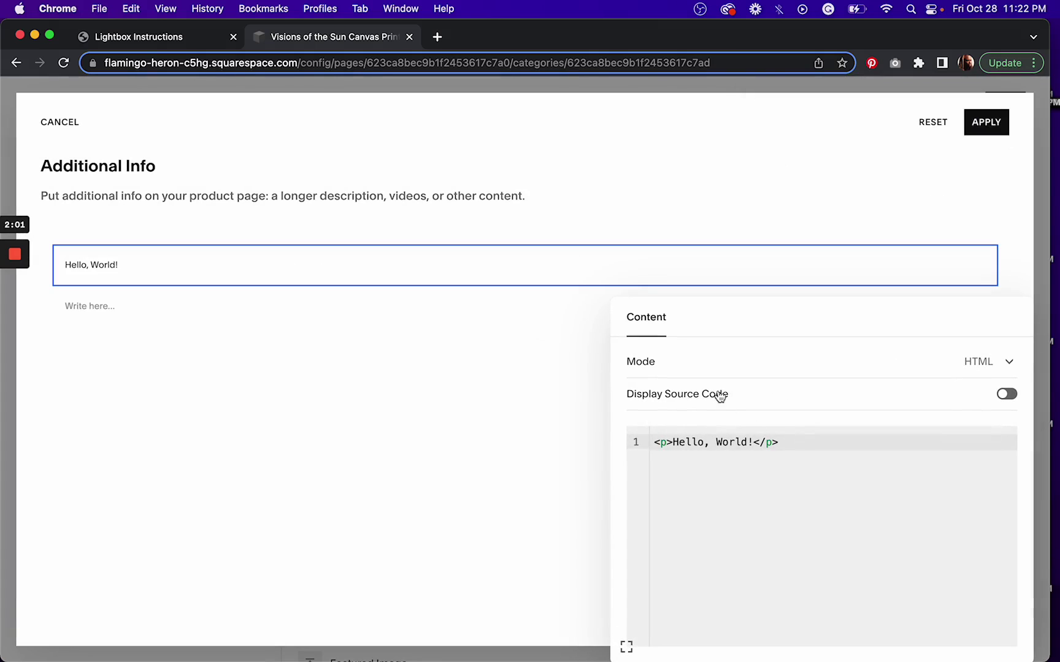
- Replace the placeholder Hello, World! code with the upsell lightbox snippet and apply
{"action": "key", "text": "super+a"}
{"action": "key", "text": "BackSpace"}
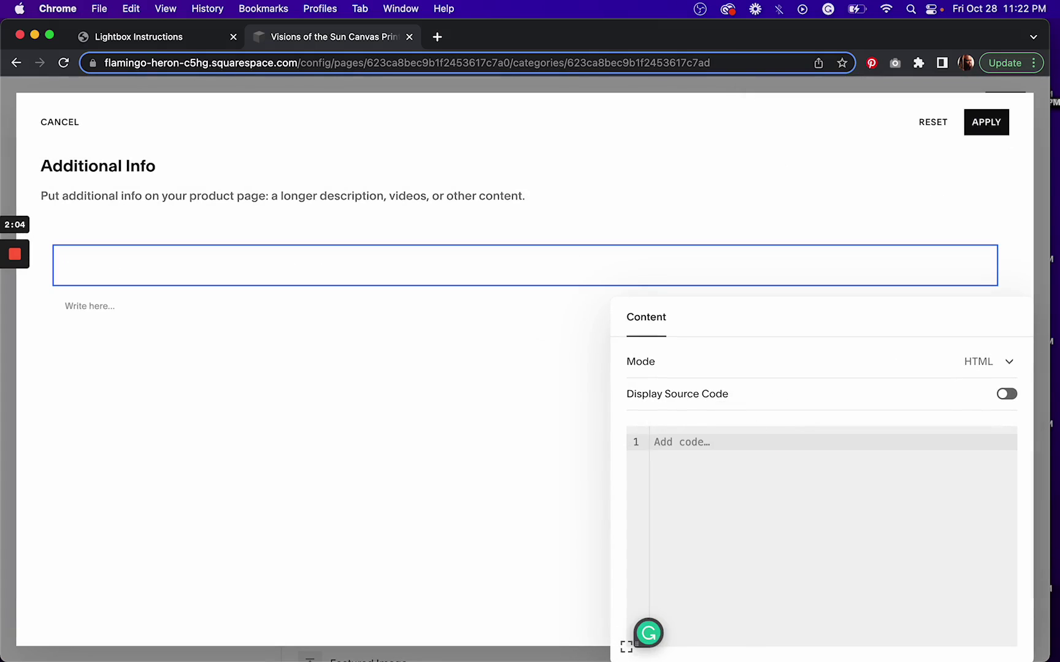
{"action": "key", "text": "super+v"}
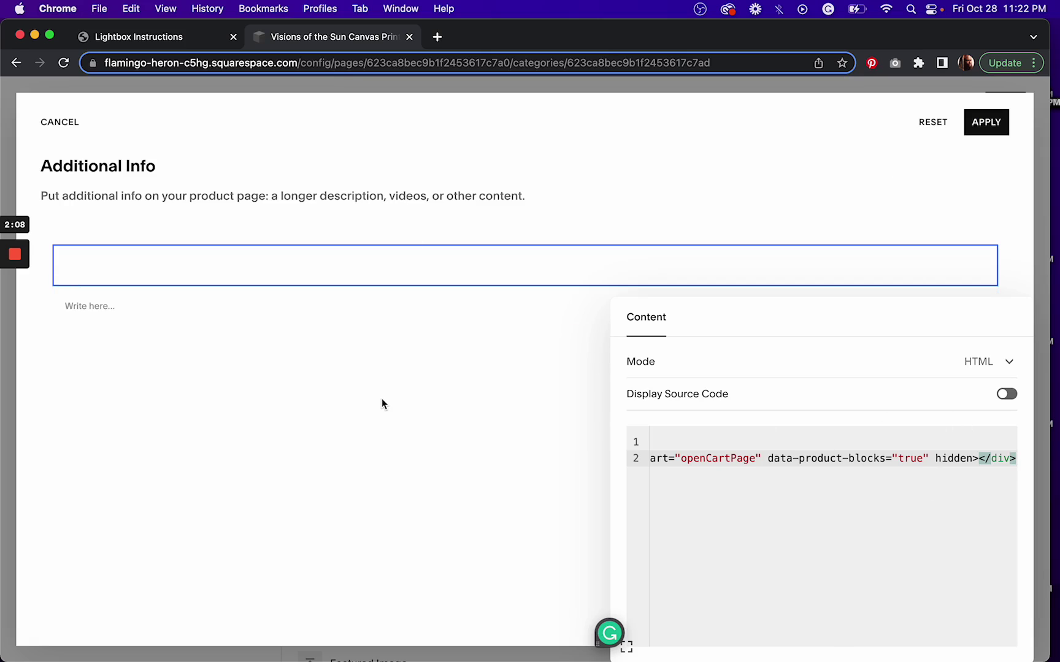
{"action": "left_click", "coordinate": [957, 147]}
{"action": "left_click", "coordinate": [990, 131]}
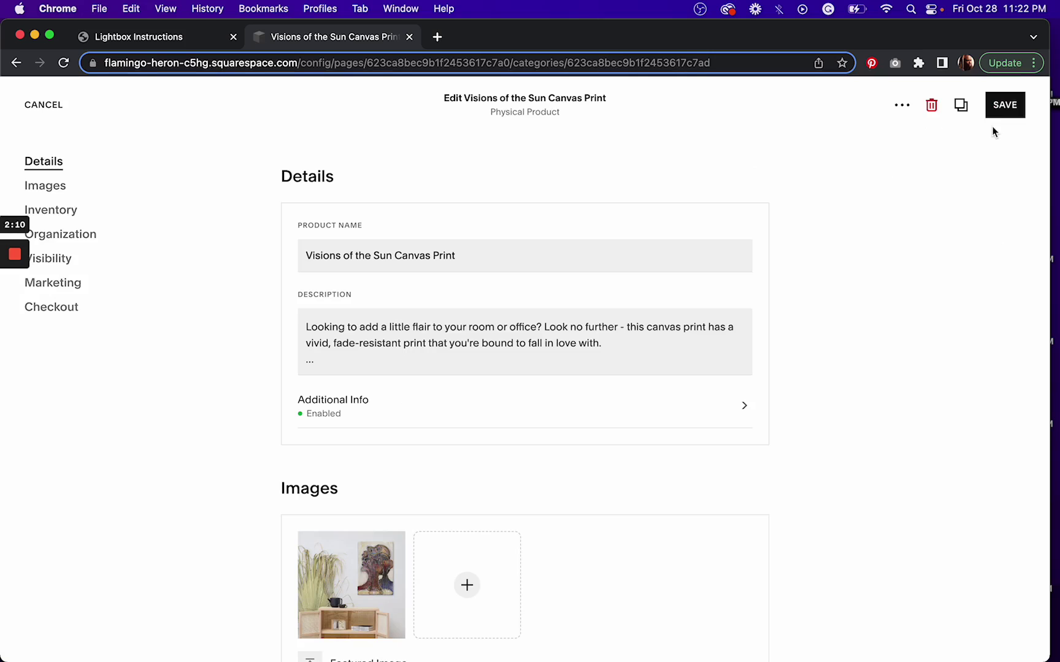
- Save the product, add the Canvas Print and upsold Framed Print to the cart, and check out
{"action": "left_click", "coordinate": [1008, 116]}
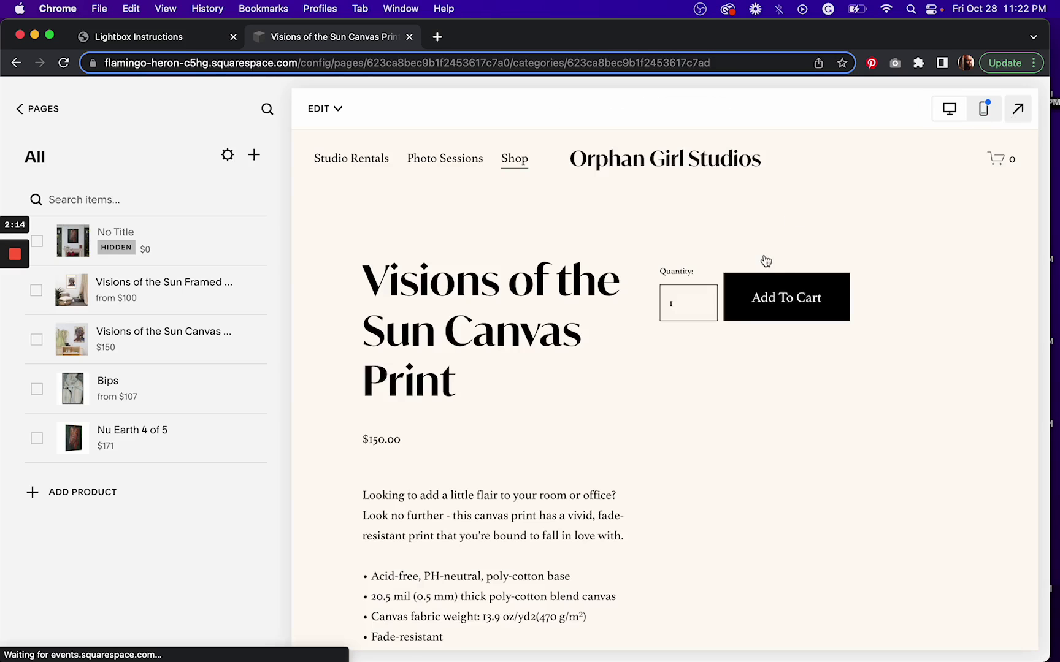
{"action": "scroll", "coordinate": [624, 520], "scroll_direction": "down", "scroll_amount": 3}
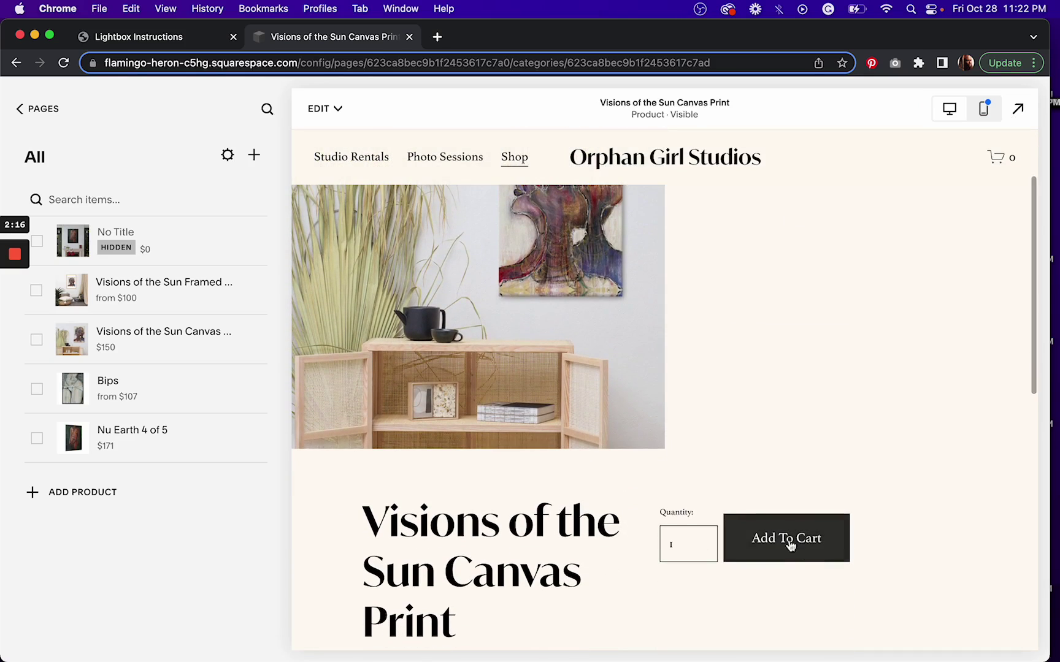
{"action": "left_click", "coordinate": [791, 489]}
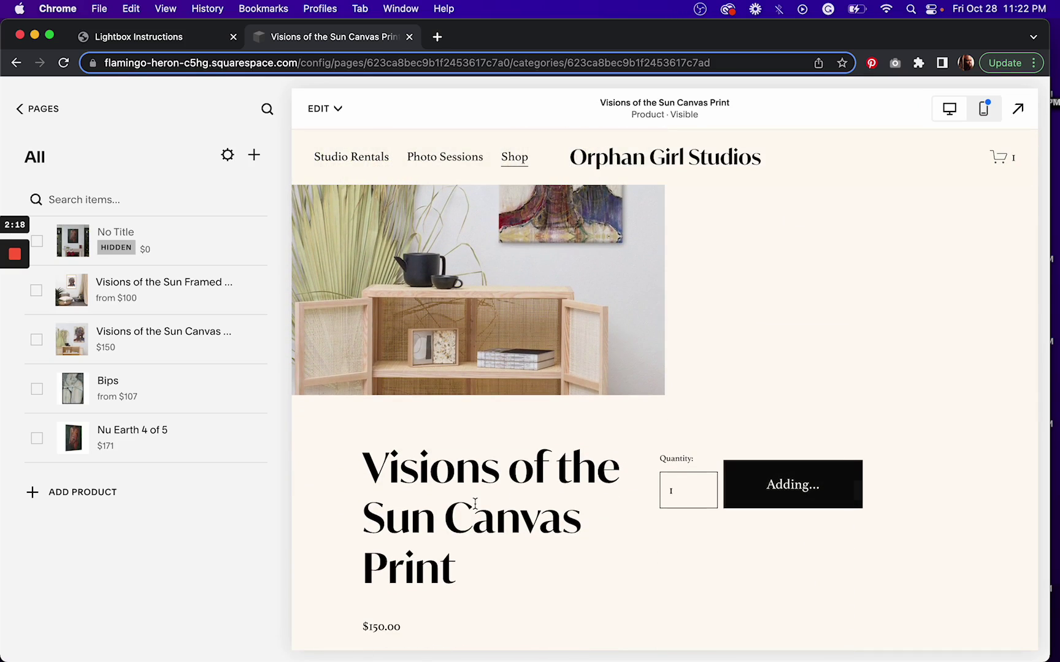
{"action": "left_click", "coordinate": [475, 507]}
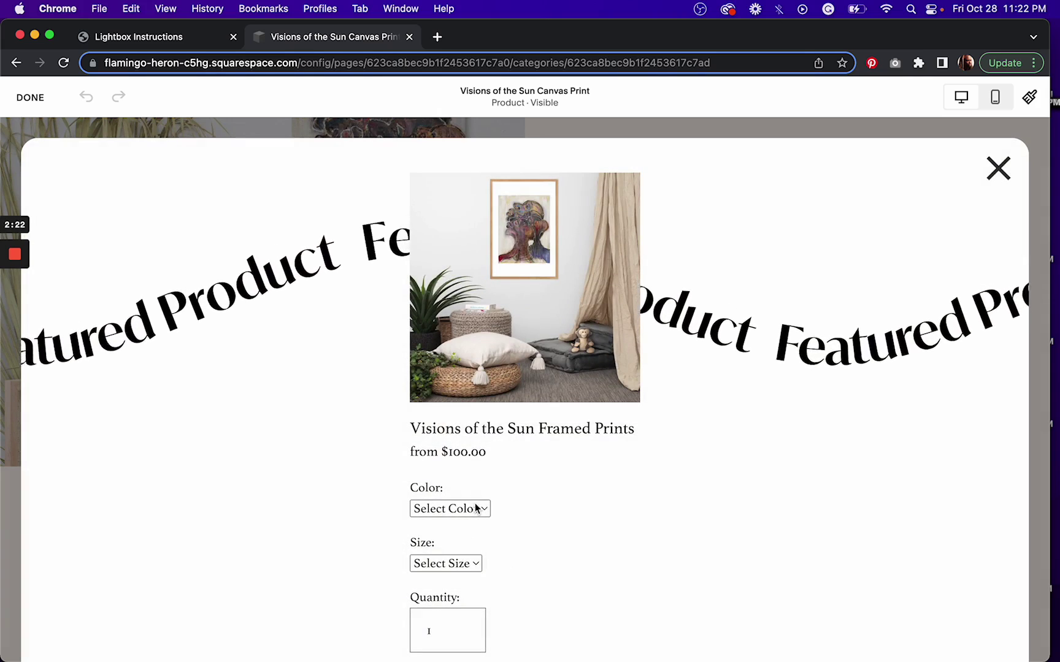
{"action": "scroll", "coordinate": [388, 596], "scroll_direction": "down", "scroll_amount": 3}
{"action": "scroll", "coordinate": [387, 593], "scroll_direction": "down", "scroll_amount": 1}
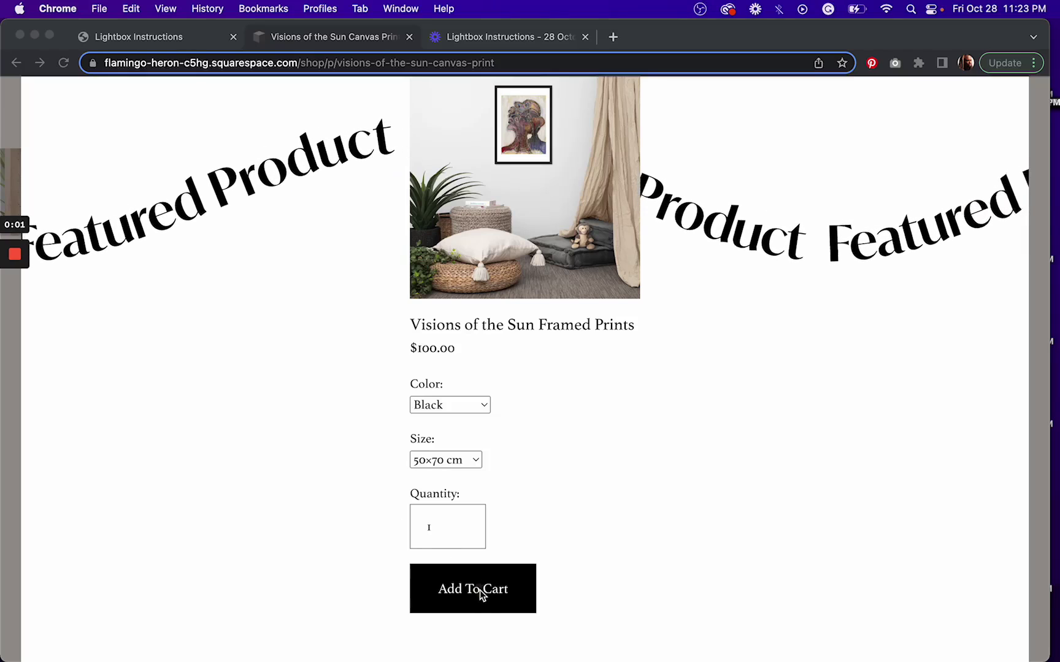
{"action": "left_click", "coordinate": [456, 598]}
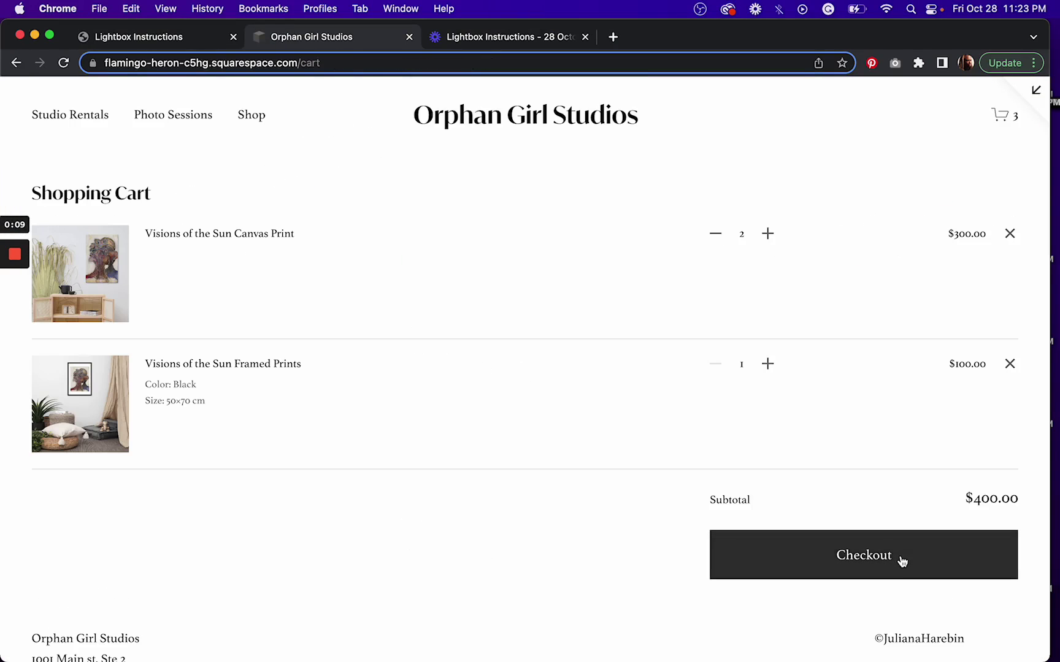
{"action": "left_click", "coordinate": [901, 562]}
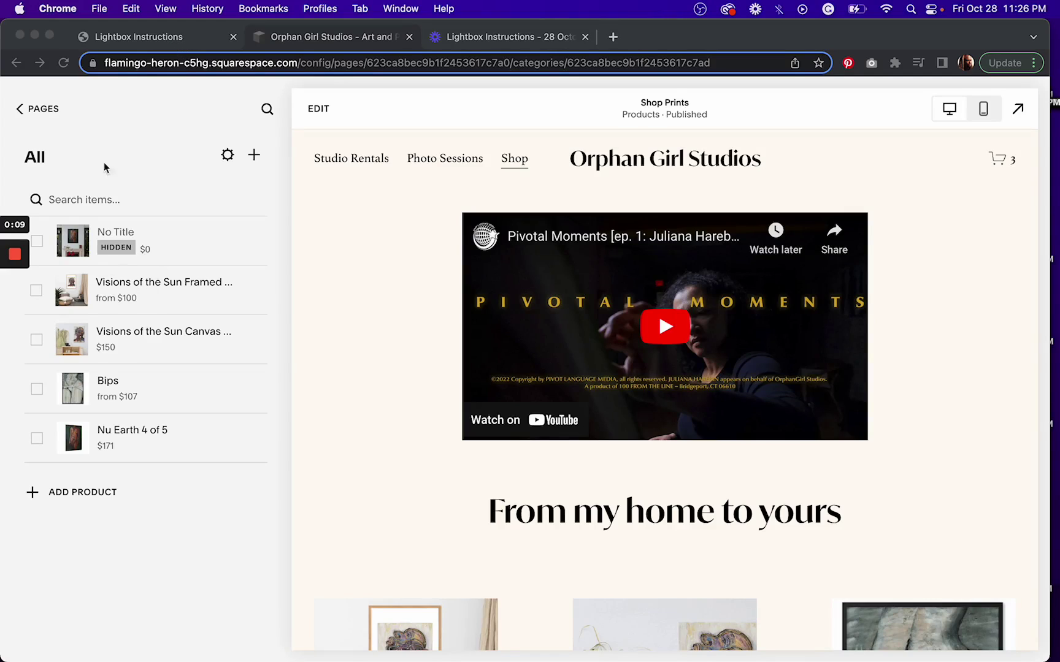
{"action": "left_click", "coordinate": [122, 36]}
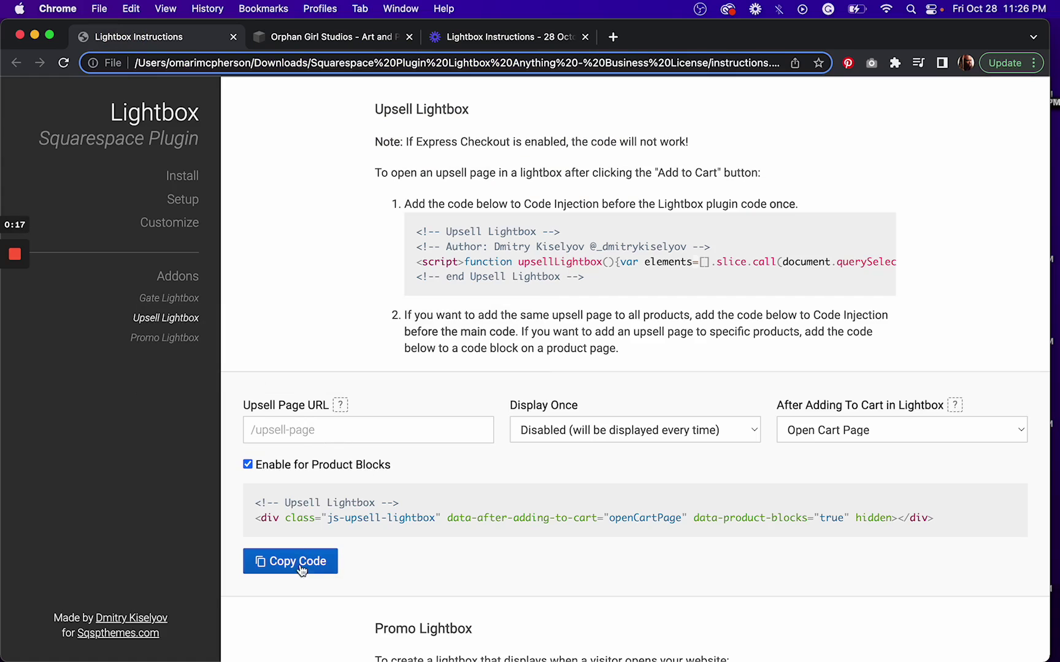
{"action": "left_click", "coordinate": [280, 38]}
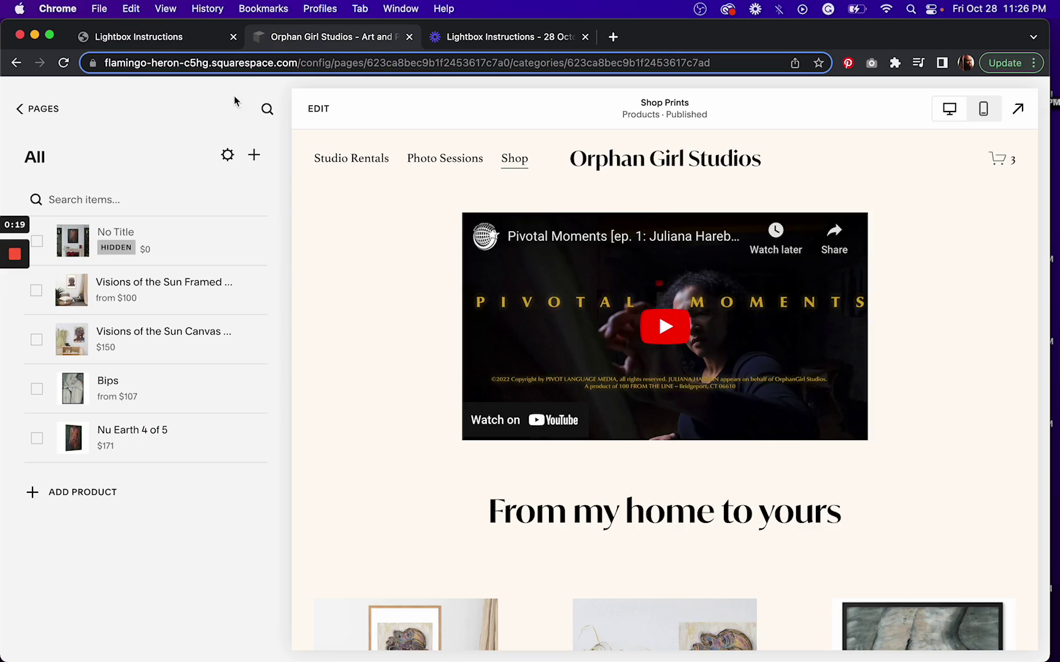